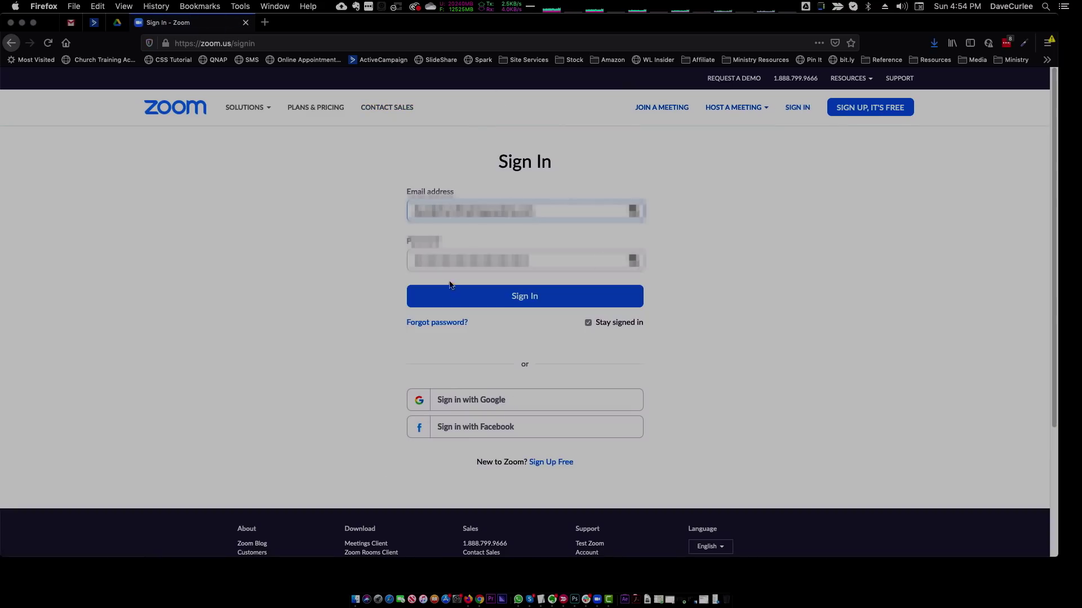
- Sign in to the Zoom web portal and expand Account Management to reach Account Settings
{"action": "left_click", "coordinate": [456, 297]}
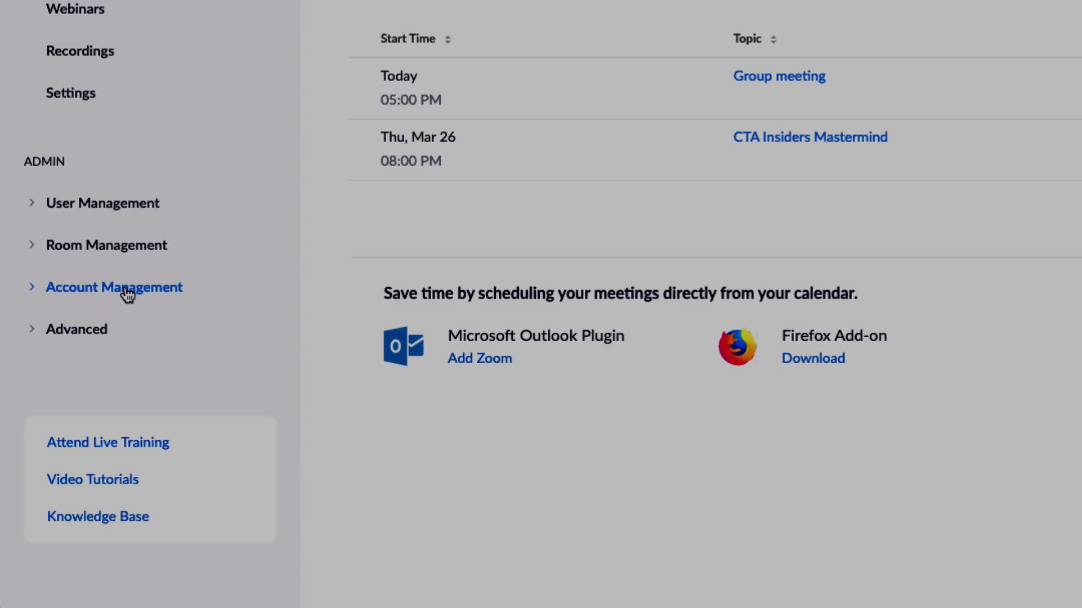
{"action": "left_click", "coordinate": [128, 293]}
{"action": "scroll", "coordinate": [202, 316], "scroll_direction": "down", "scroll_amount": 3}
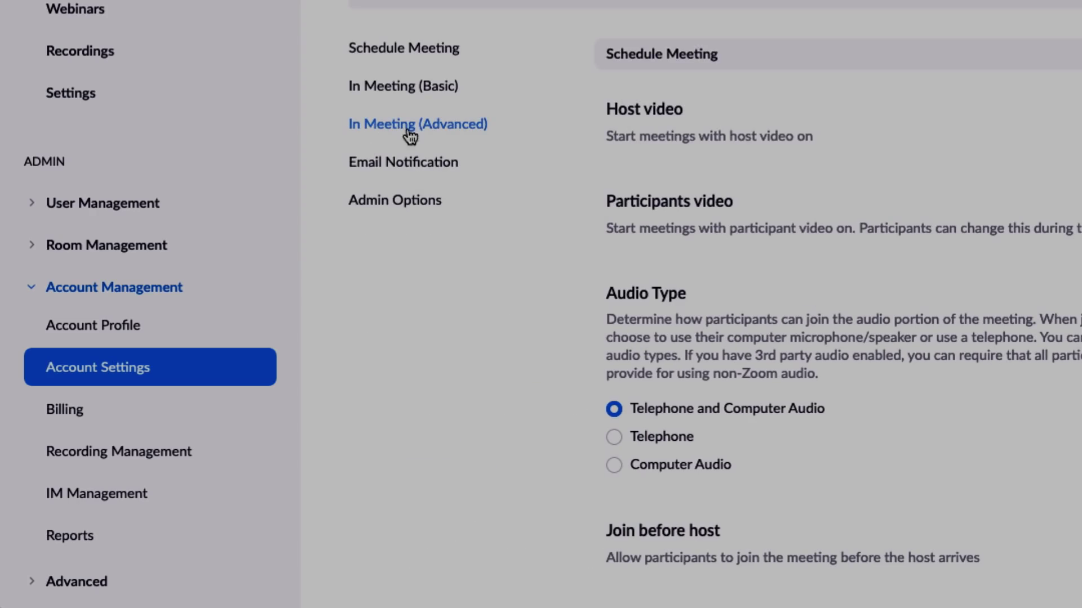
- Check Allow live streaming for Facebook, Workplace by Facebook and YouTube, with Custom Live Streaming Service unchecked
{"action": "left_click", "coordinate": [438, 125]}
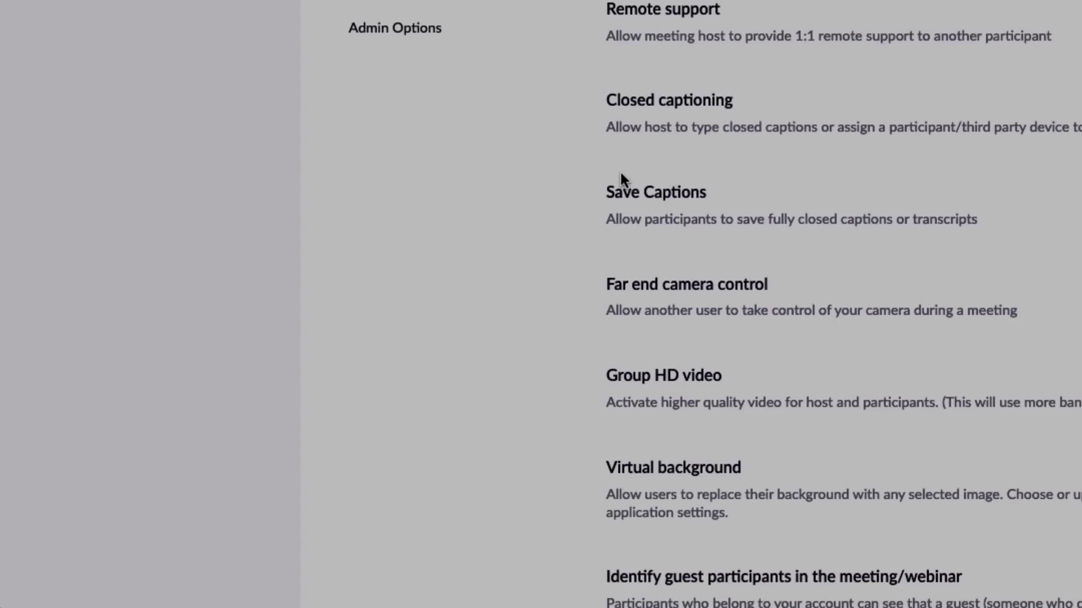
{"action": "scroll", "coordinate": [737, 333], "scroll_direction": "down", "scroll_amount": 10}
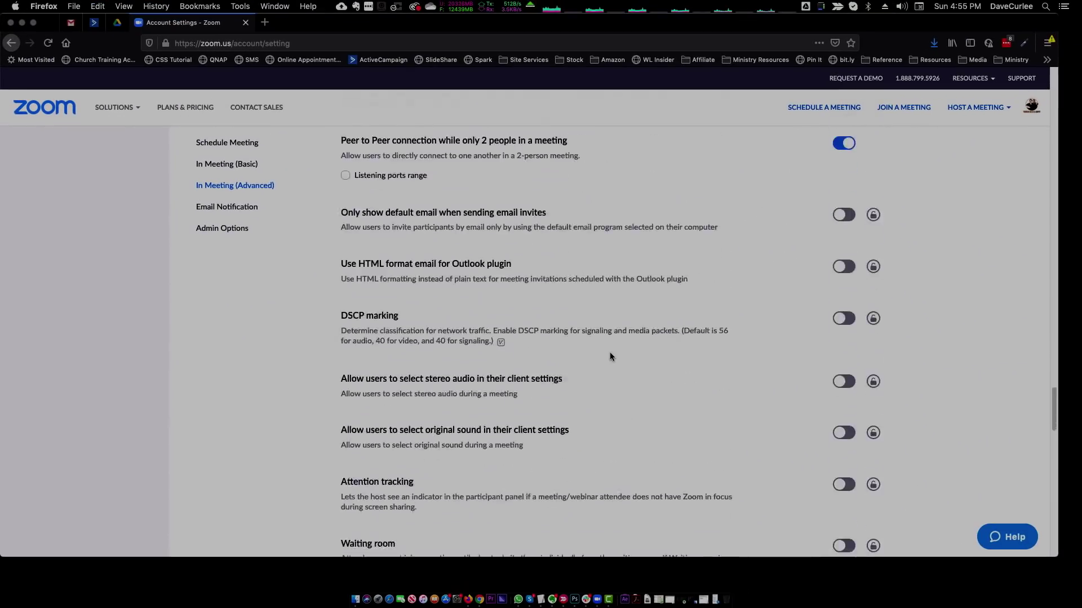
{"action": "scroll", "coordinate": [610, 353], "scroll_direction": "down", "scroll_amount": 8}
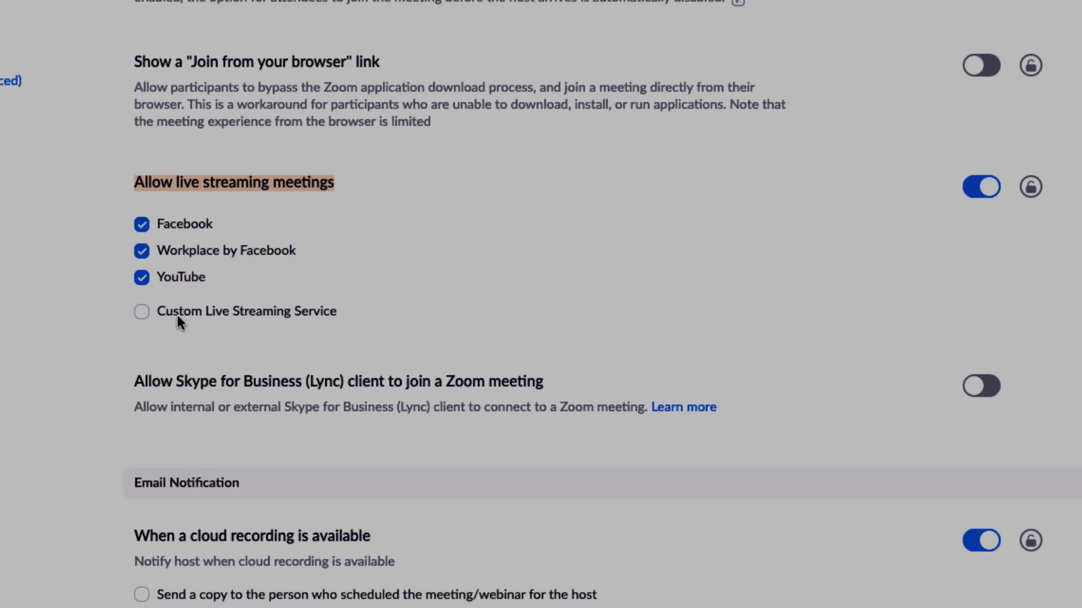
{"action": "left_click", "coordinate": [141, 313]}
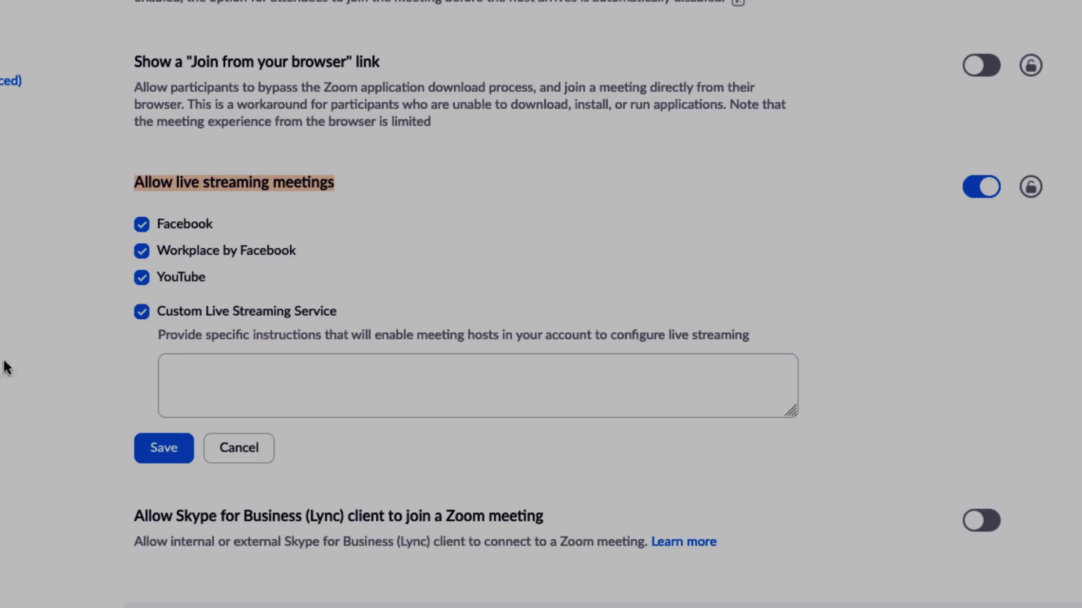
{"action": "left_click", "coordinate": [173, 360]}
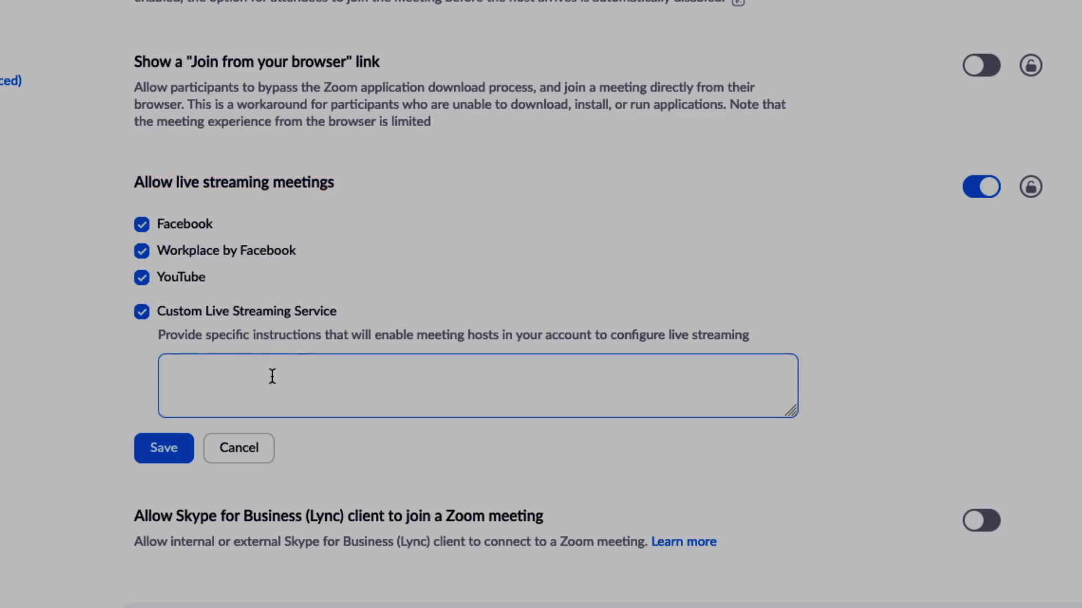
{"action": "left_click", "coordinate": [139, 315]}
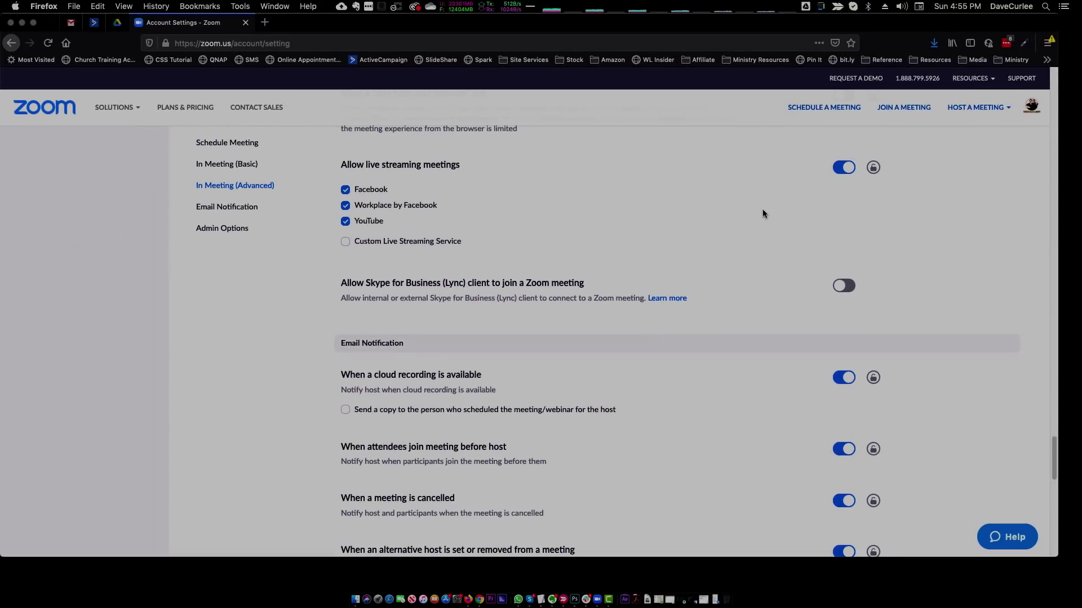
- Minimize Firefox and launch the Zoom desktop app from Spotlight
{"action": "scroll", "coordinate": [755, 212], "scroll_direction": "up", "scroll_amount": 10}
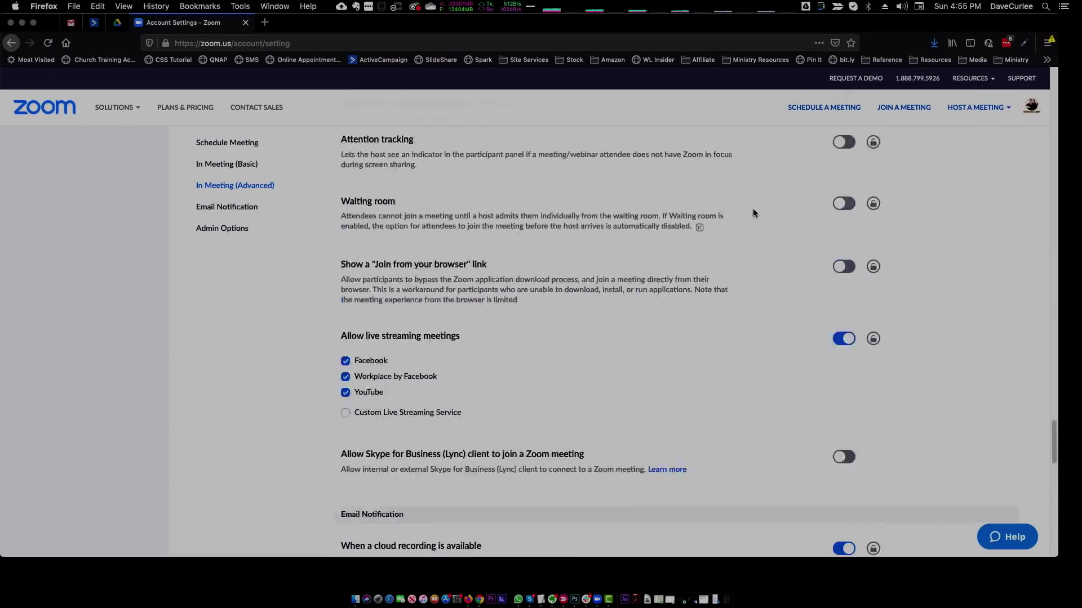
{"action": "left_click", "coordinate": [22, 23]}
{"action": "key", "text": "super+space"}
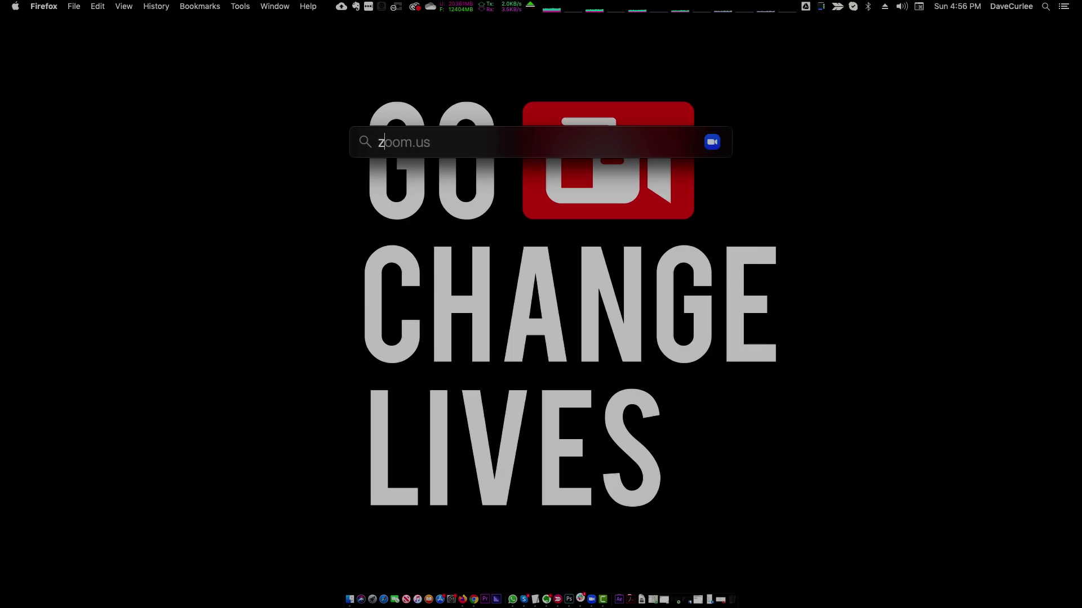
{"action": "key", "text": "Return"}
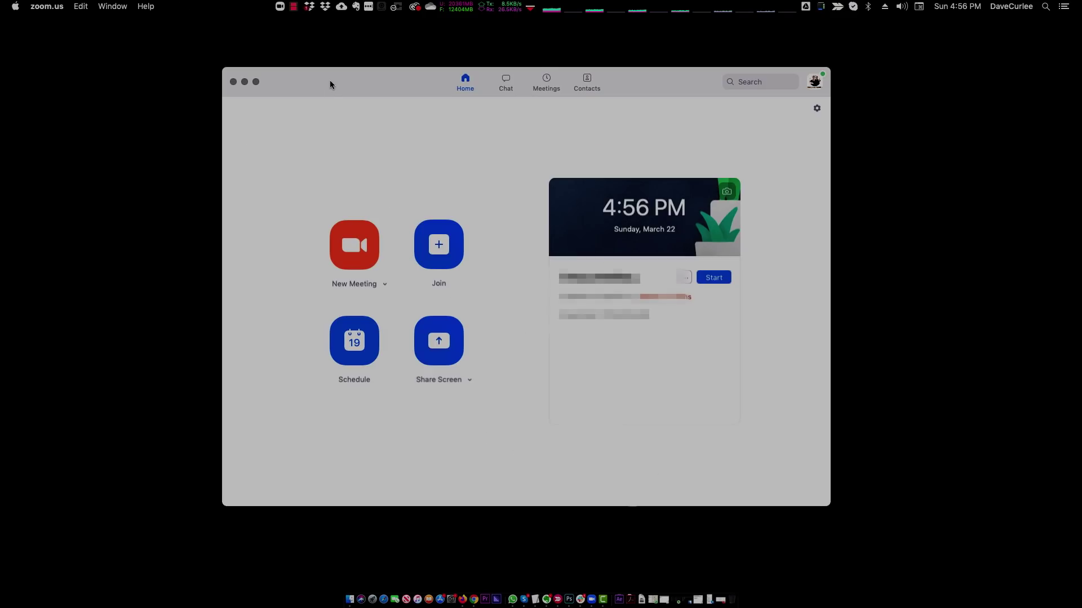
{"action": "left_click_drag", "start_coordinate": [330, 84], "coordinate": [330, 82]}
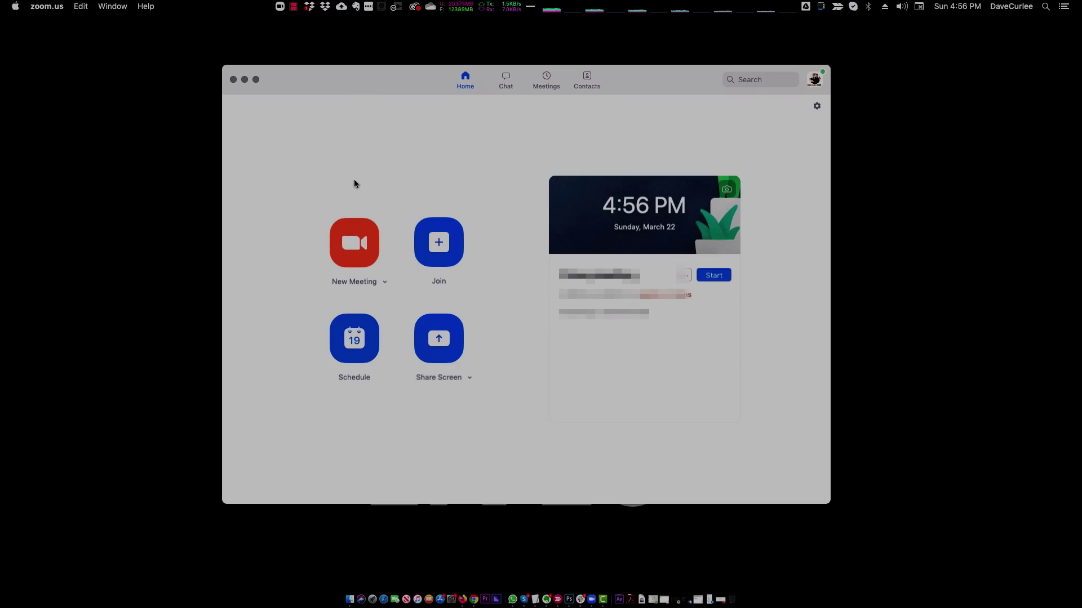
- Start a new meeting and copy its invitation URL from the Invite dialog
{"action": "left_click", "coordinate": [366, 246]}
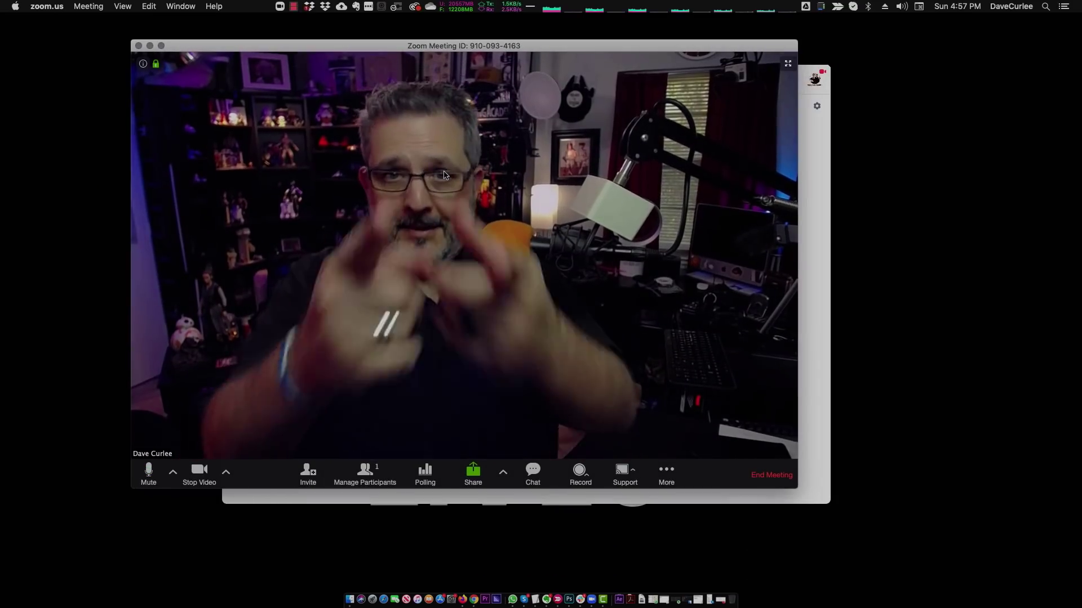
{"action": "left_click_drag", "start_coordinate": [367, 53], "coordinate": [355, 43]}
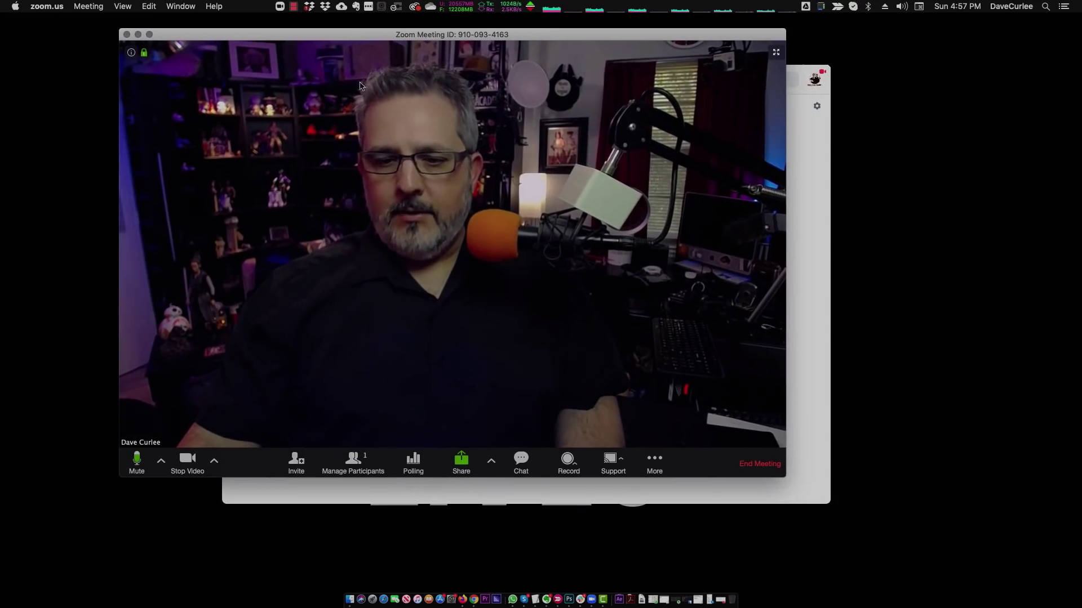
{"action": "left_click", "coordinate": [305, 473]}
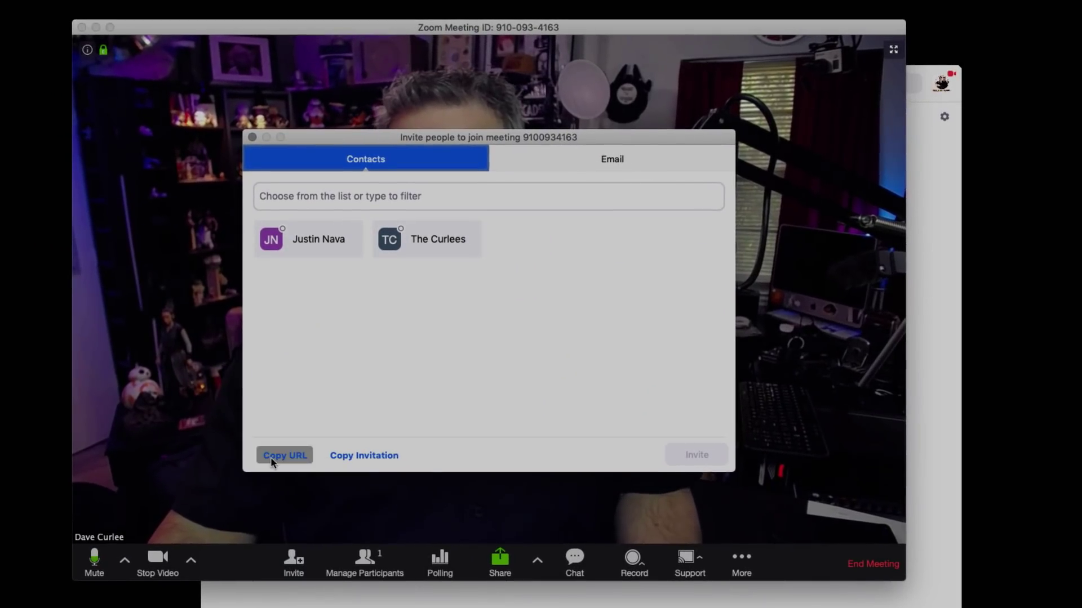
{"action": "left_click", "coordinate": [272, 458]}
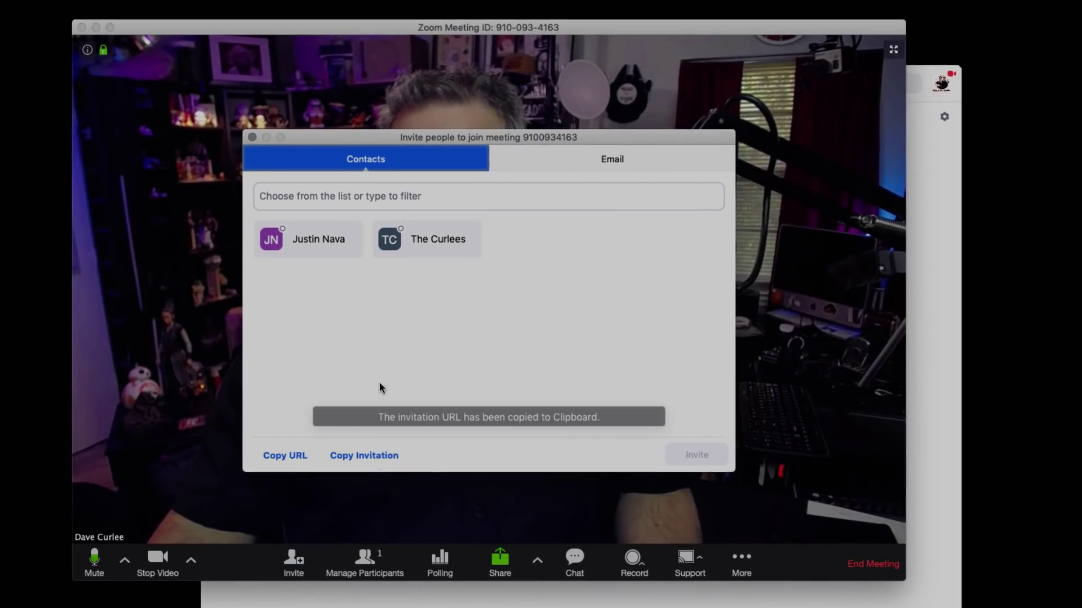
{"action": "left_click_drag", "start_coordinate": [338, 138], "coordinate": [332, 188]}
{"action": "left_click", "coordinate": [247, 188]}
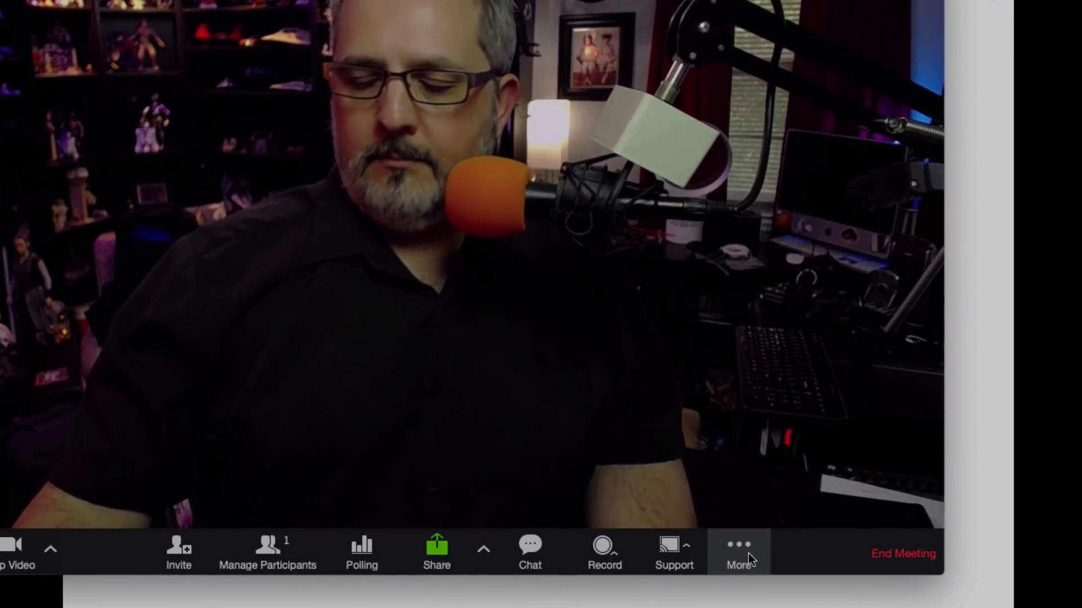
- Choose Live on Facebook from the meeting toolbar's More menu
{"action": "left_click", "coordinate": [748, 554]}
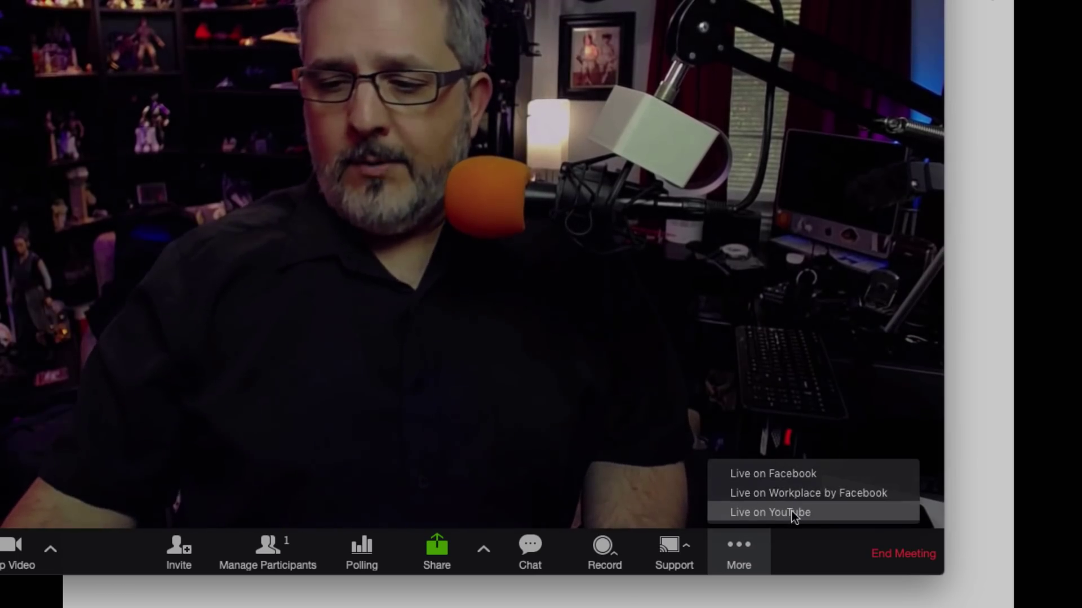
{"action": "left_click", "coordinate": [774, 476]}
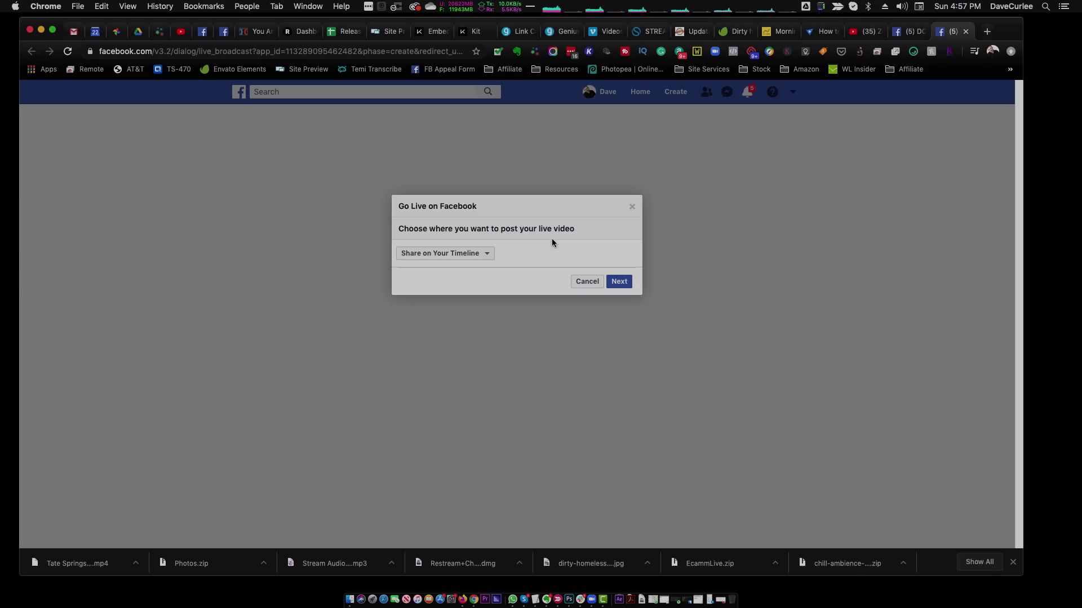
- Post the live video to the managed DCM-Test page and continue to stream setup
{"action": "left_click", "coordinate": [489, 256]}
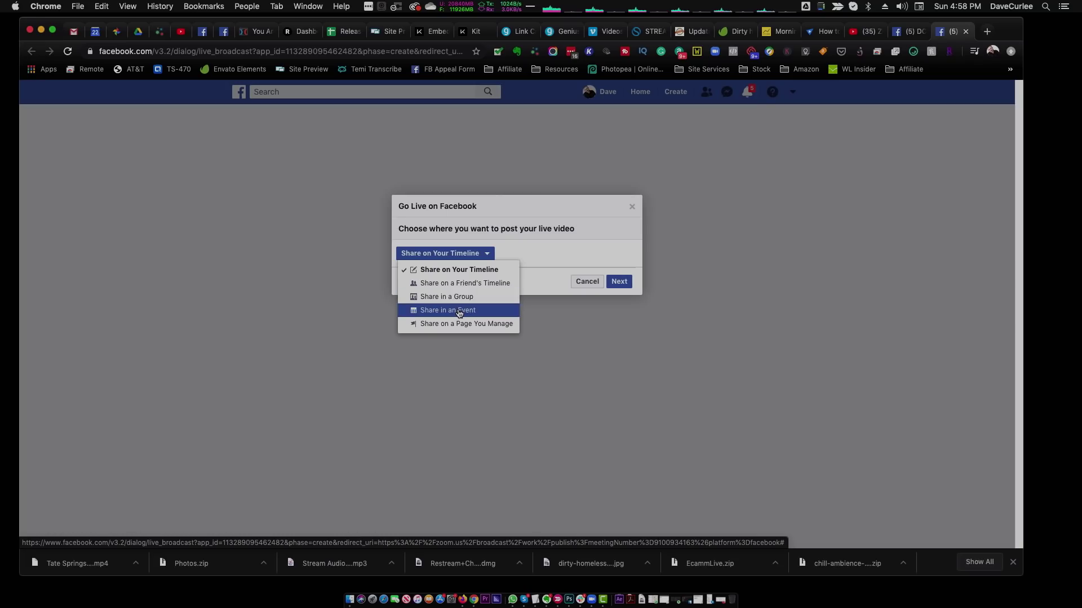
{"action": "left_click", "coordinate": [429, 324]}
{"action": "left_click", "coordinate": [464, 280]}
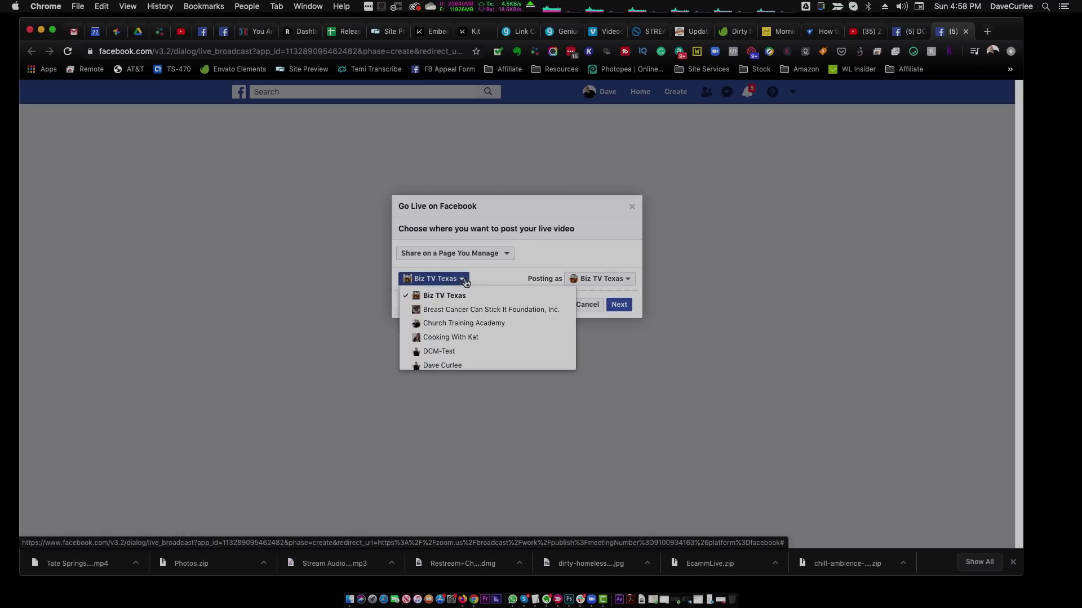
{"action": "scroll", "coordinate": [467, 316], "scroll_direction": "down", "scroll_amount": 1}
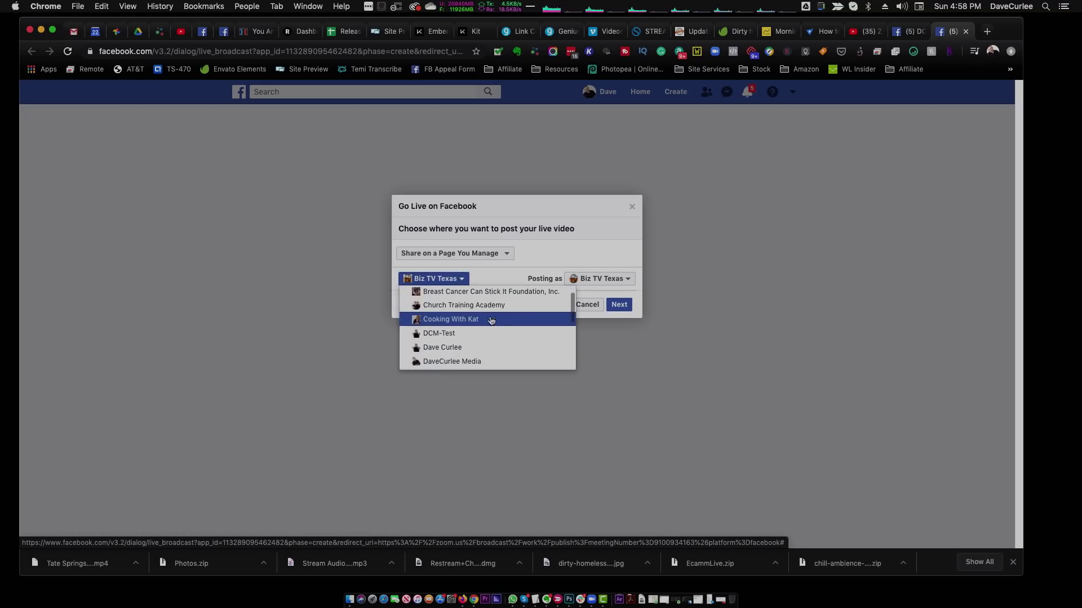
{"action": "left_click", "coordinate": [454, 334]}
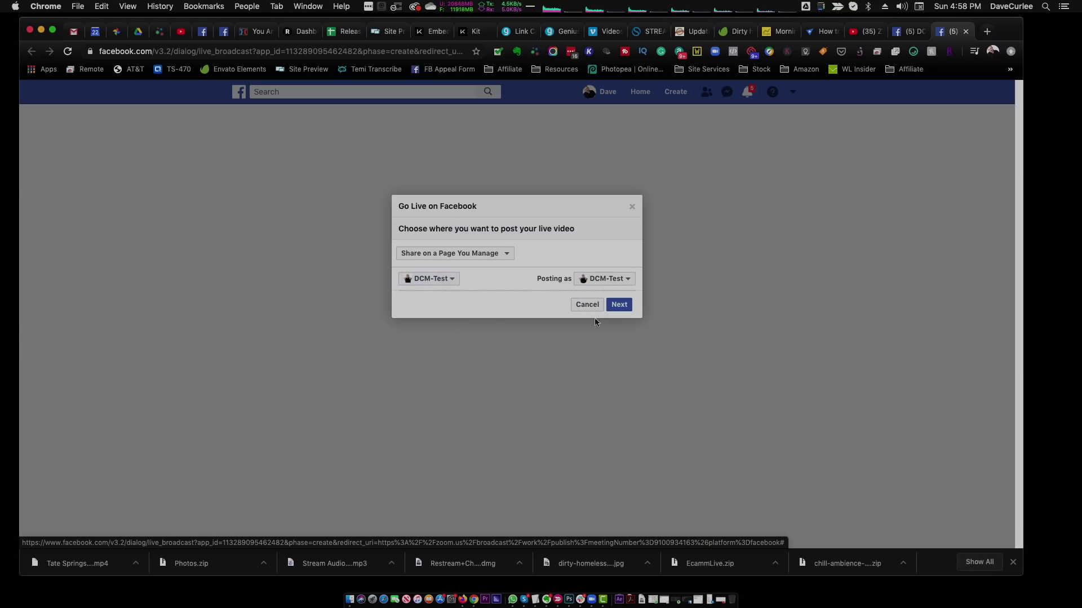
{"action": "left_click", "coordinate": [618, 306]}
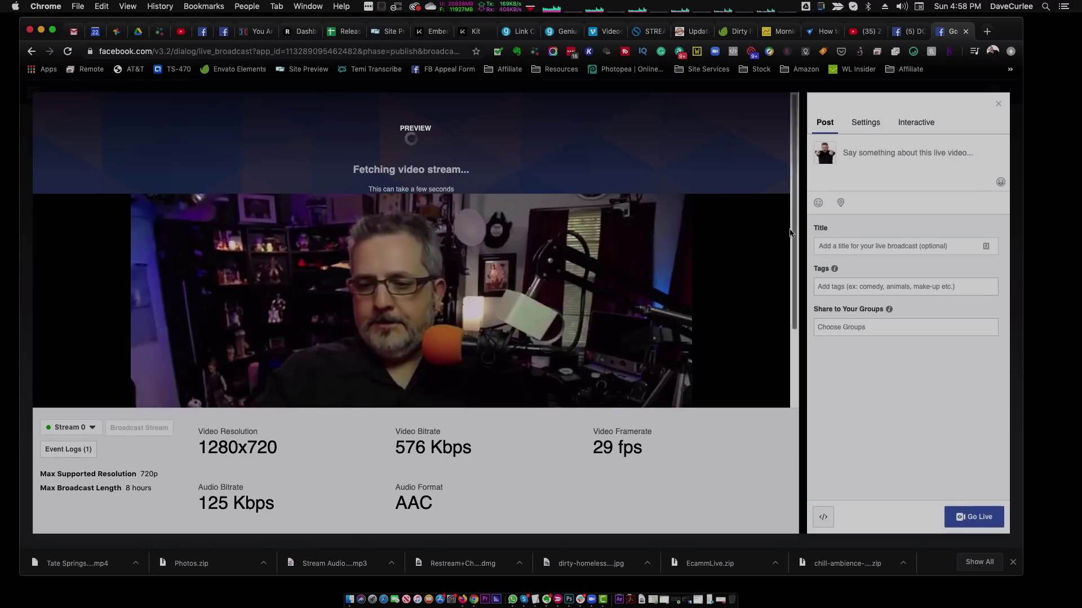
- Title the broadcast 'Meeting Stream TEST' and go live on the DCM-Test page
{"action": "left_click_drag", "start_coordinate": [796, 217], "coordinate": [806, 287]}
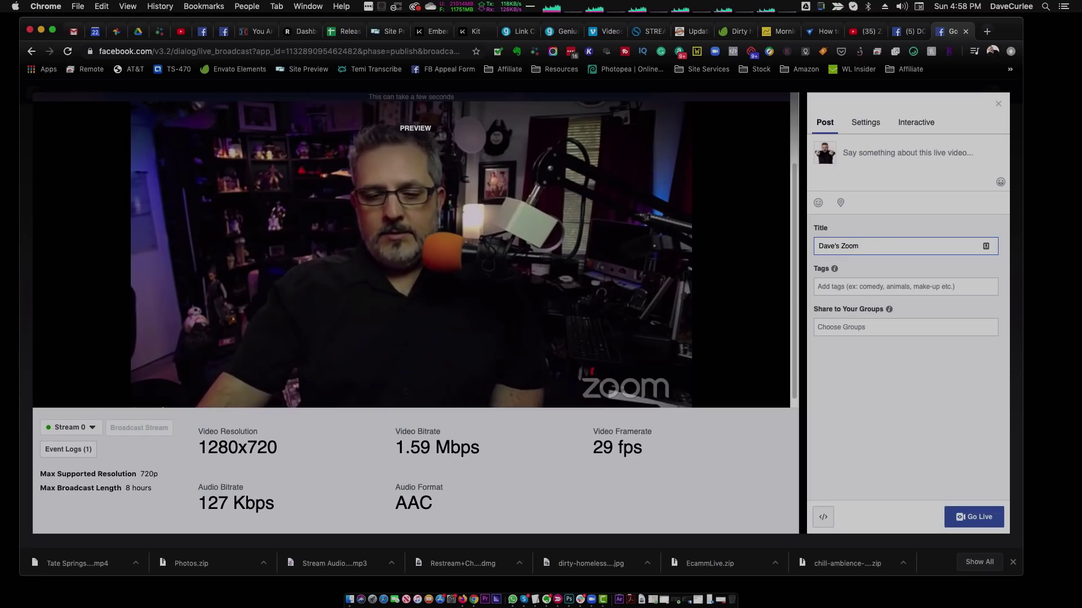
{"action": "type", "text": "Meeting Stream TEST"}
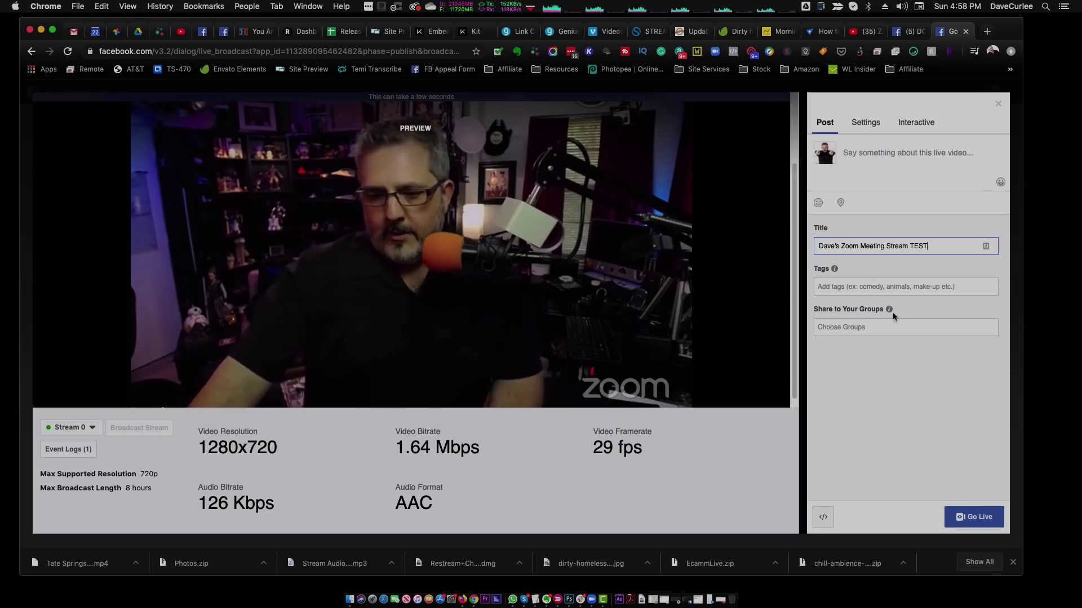
{"action": "left_click", "coordinate": [976, 522]}
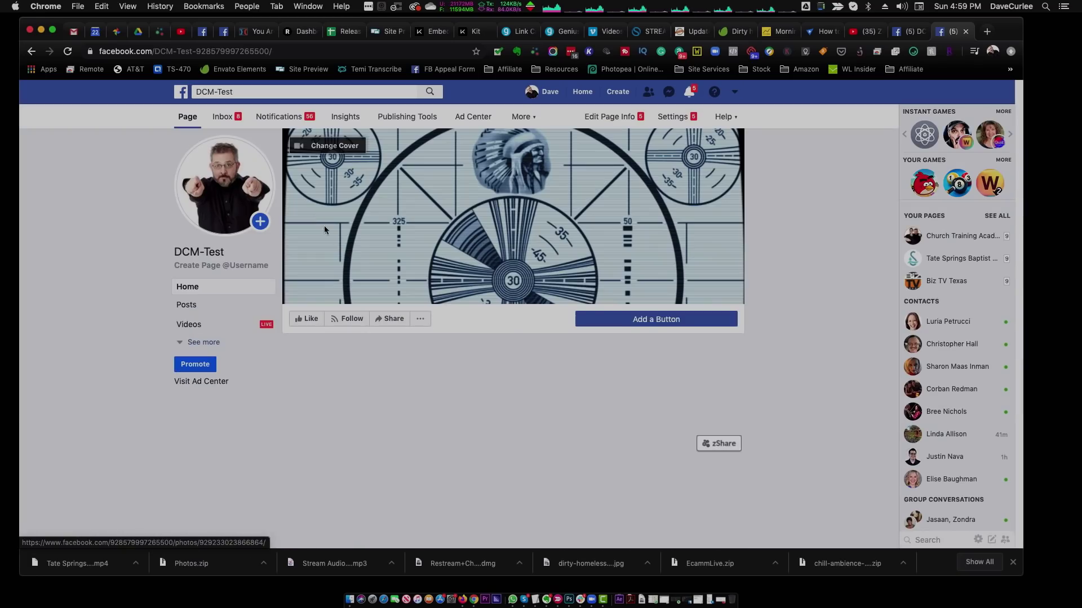
- Scroll down the DCM-Test page to its live post and play the video
{"action": "scroll", "coordinate": [118, 317], "scroll_direction": "down", "scroll_amount": 5}
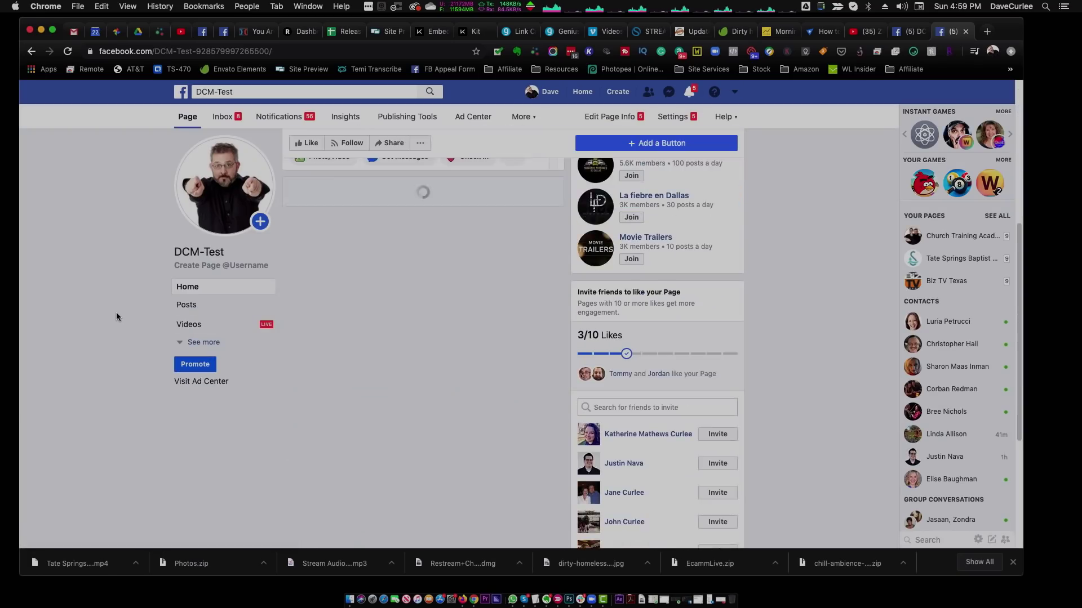
{"action": "scroll", "coordinate": [116, 317], "scroll_direction": "down", "scroll_amount": 3}
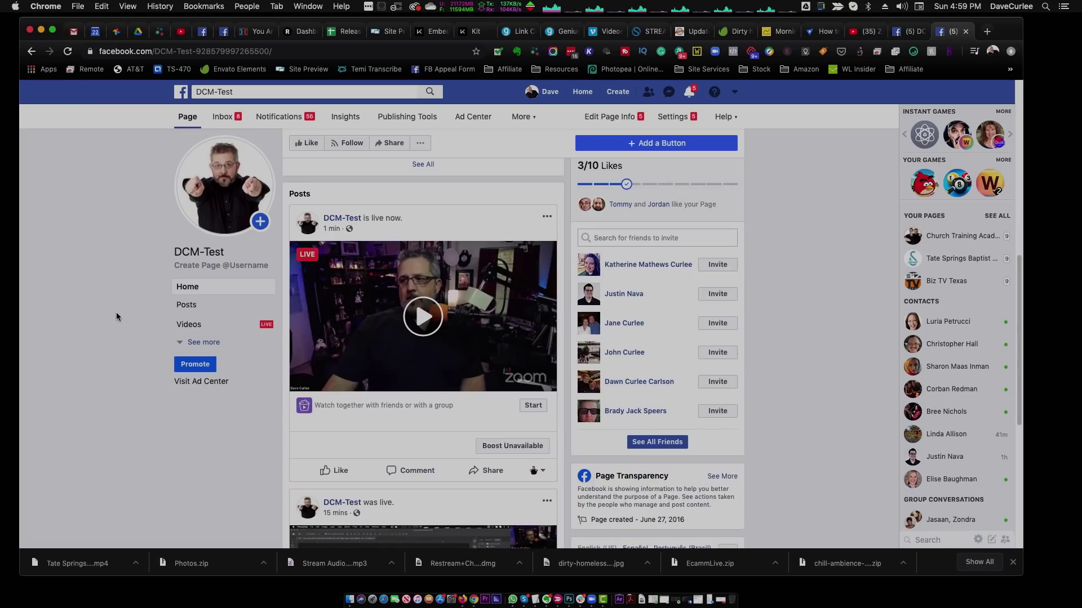
{"action": "left_click", "coordinate": [420, 319]}
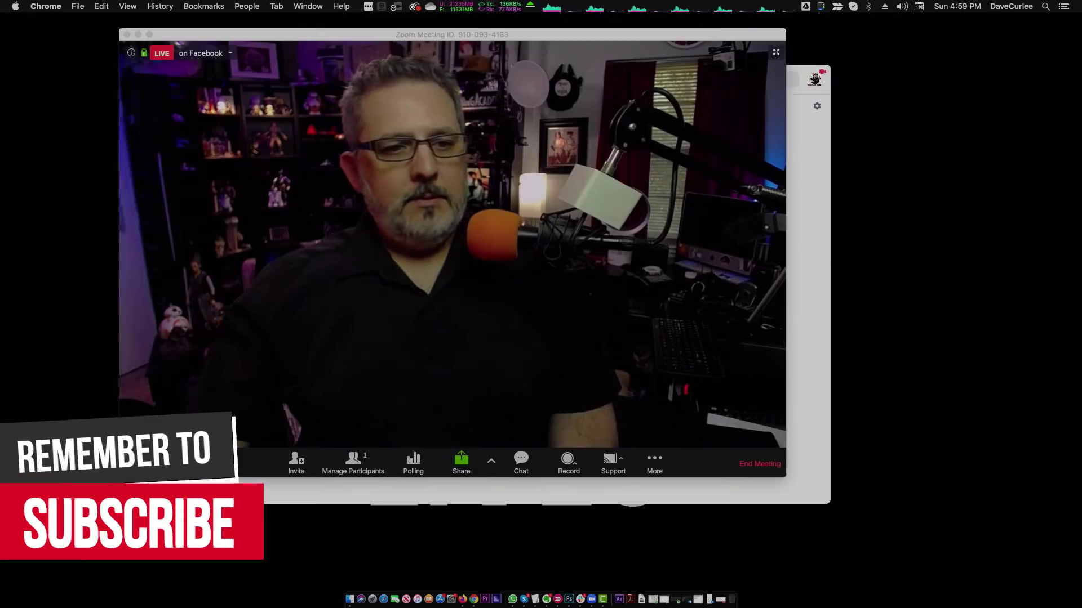
- Share Desktop 1 into the meeting via Zoom's Share Screen options
{"action": "left_click", "coordinate": [232, 36]}
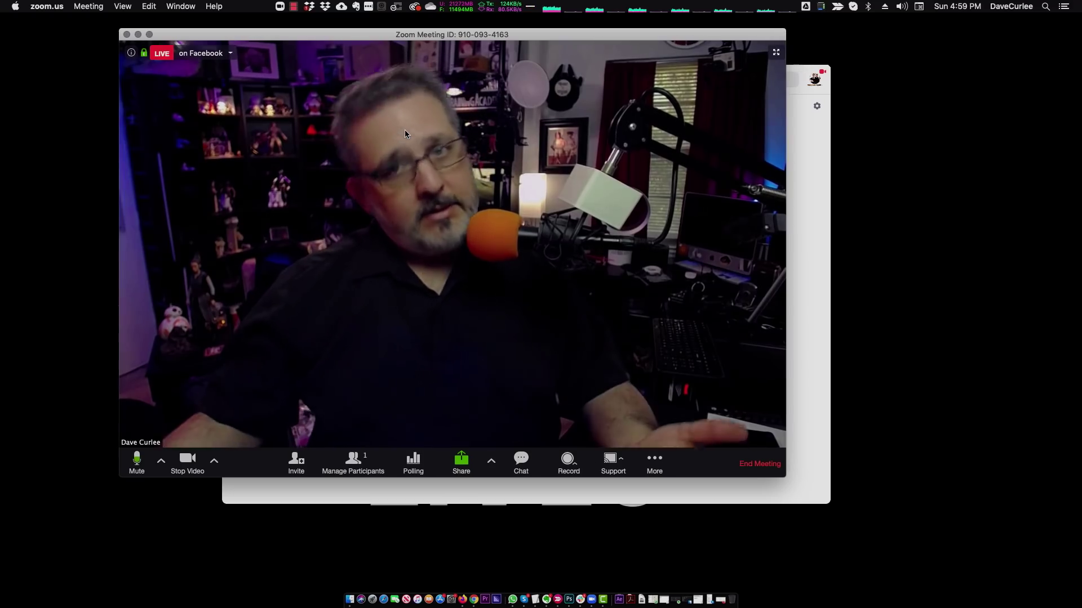
{"action": "left_click", "coordinate": [461, 462]}
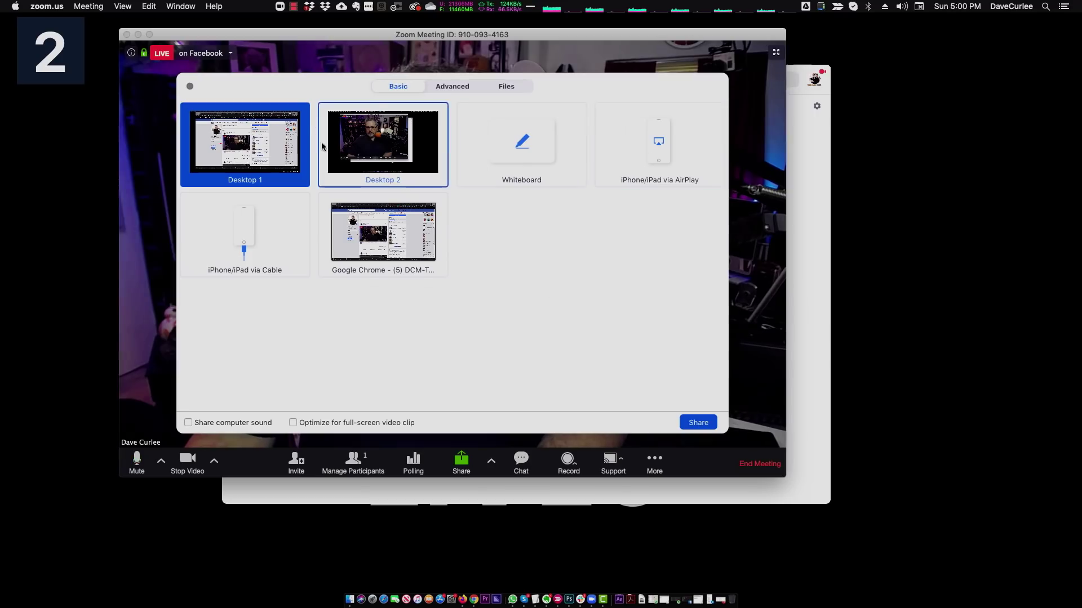
{"action": "left_click", "coordinate": [698, 423]}
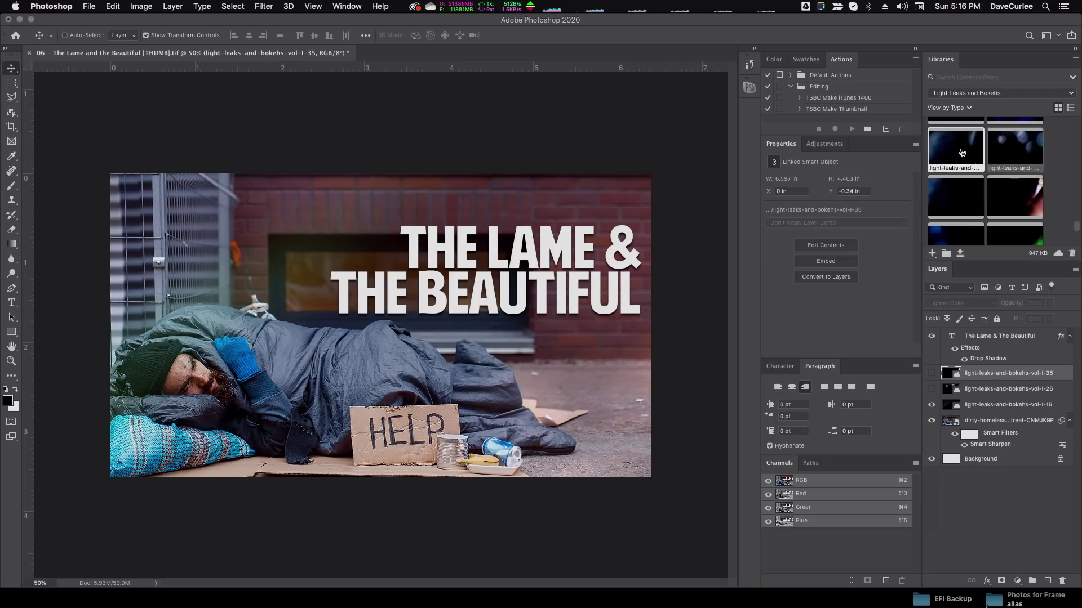
- Place a green light leak from Libraries over the whole canvas with Linear Dodge (Add) blending
{"action": "scroll", "coordinate": [1012, 212], "scroll_direction": "down", "scroll_amount": 2}
{"action": "left_click_drag", "start_coordinate": [1017, 228], "coordinate": [455, 346]}
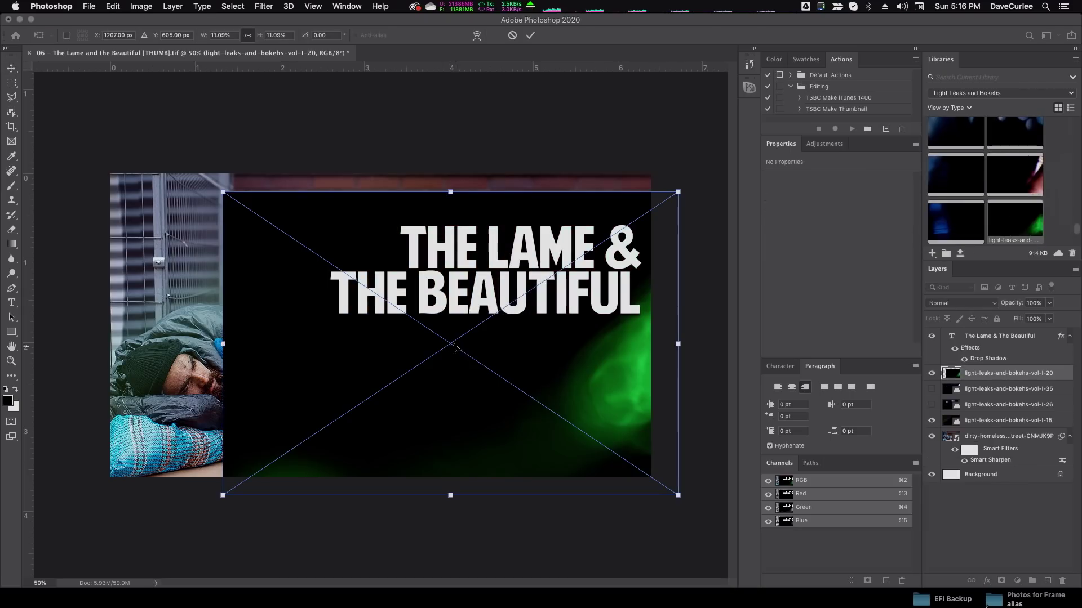
{"action": "left_click_drag", "start_coordinate": [221, 191], "coordinate": [71, 107]}
{"action": "left_click_drag", "start_coordinate": [196, 260], "coordinate": [208, 265]}
{"action": "key", "text": "Return"}
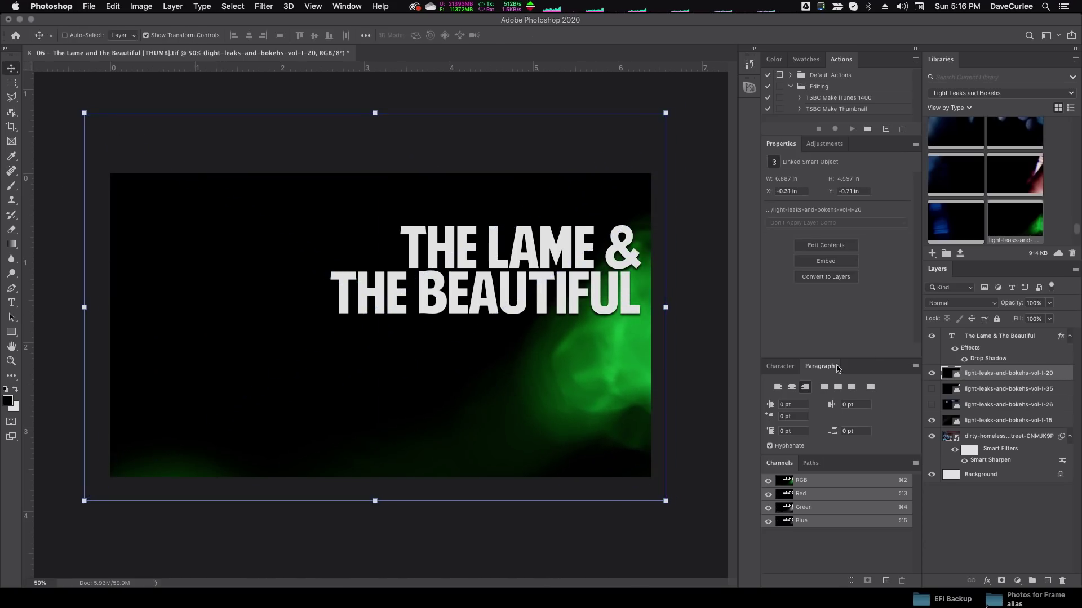
{"action": "left_click", "coordinate": [964, 304]}
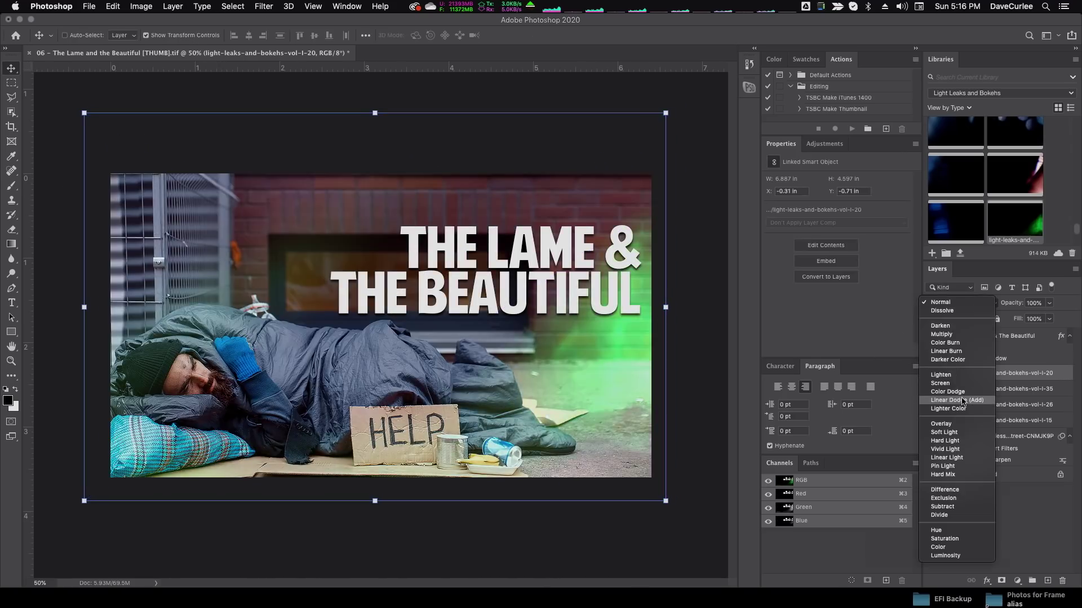
{"action": "left_click", "coordinate": [984, 408]}
{"action": "left_click", "coordinate": [977, 520]}
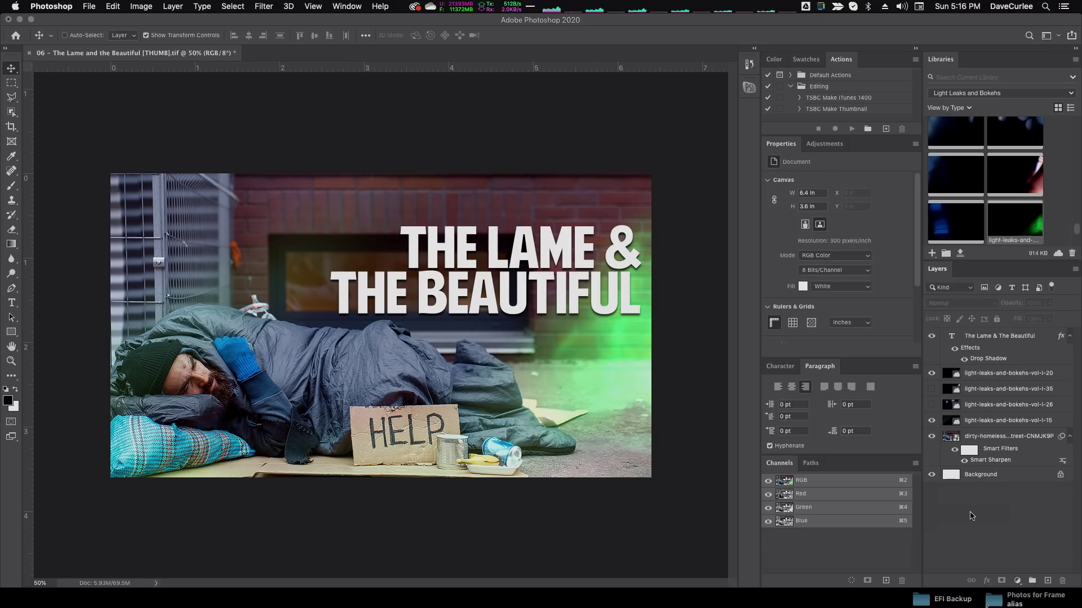
- Move The Lame & The Beautiful title text slightly up and left
{"action": "right_click", "coordinate": [504, 257]}
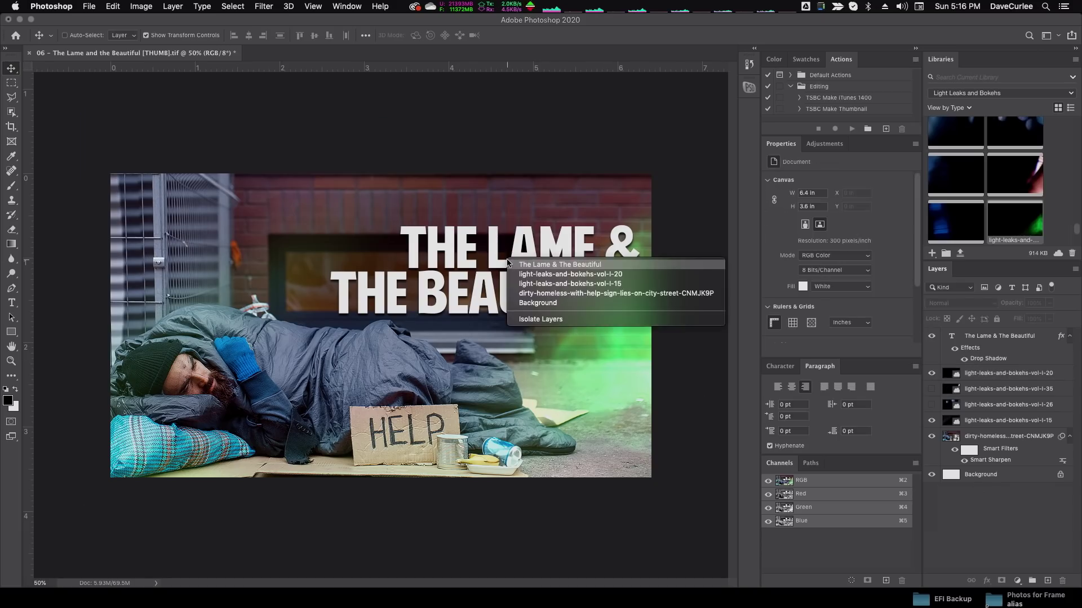
{"action": "left_click", "coordinate": [530, 260]}
{"action": "left_click_drag", "start_coordinate": [531, 258], "coordinate": [482, 257]}
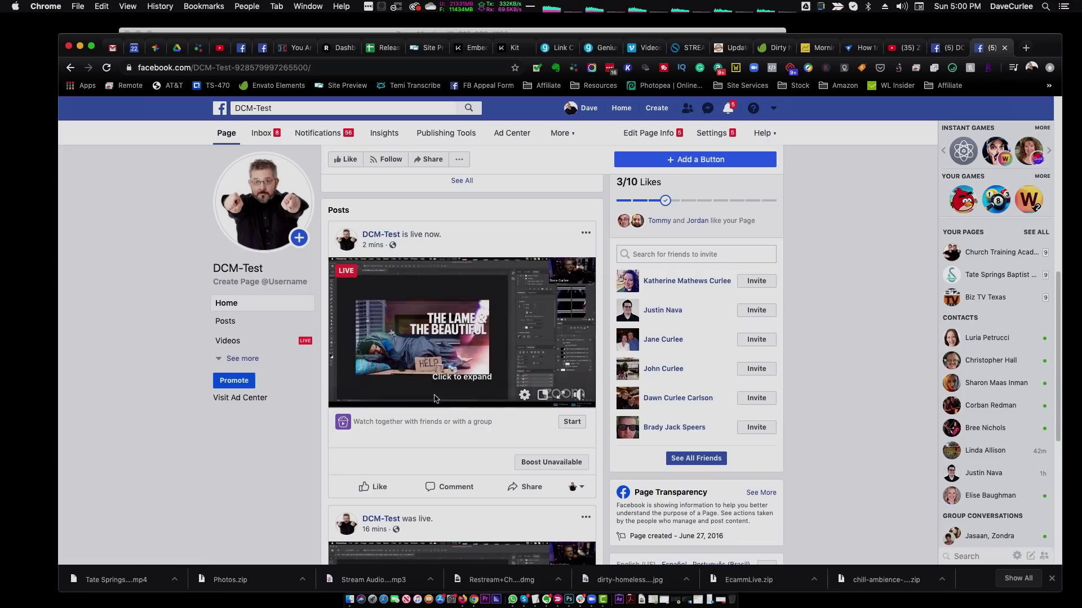
- Turn the live video's sound on and back off, then minimize Chrome
{"action": "left_click", "coordinate": [580, 396]}
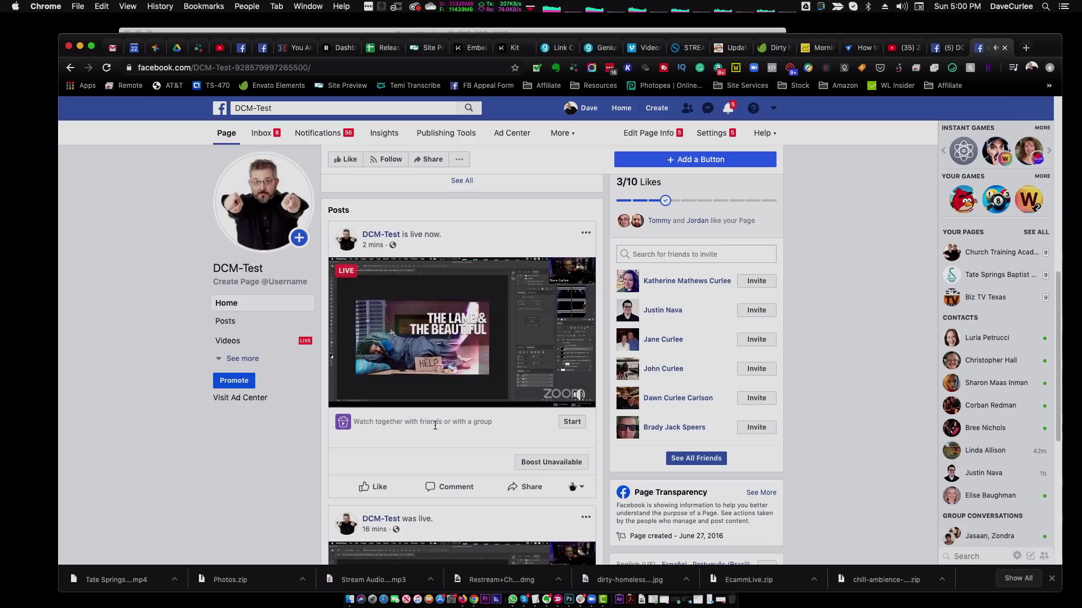
{"action": "left_click", "coordinate": [580, 397]}
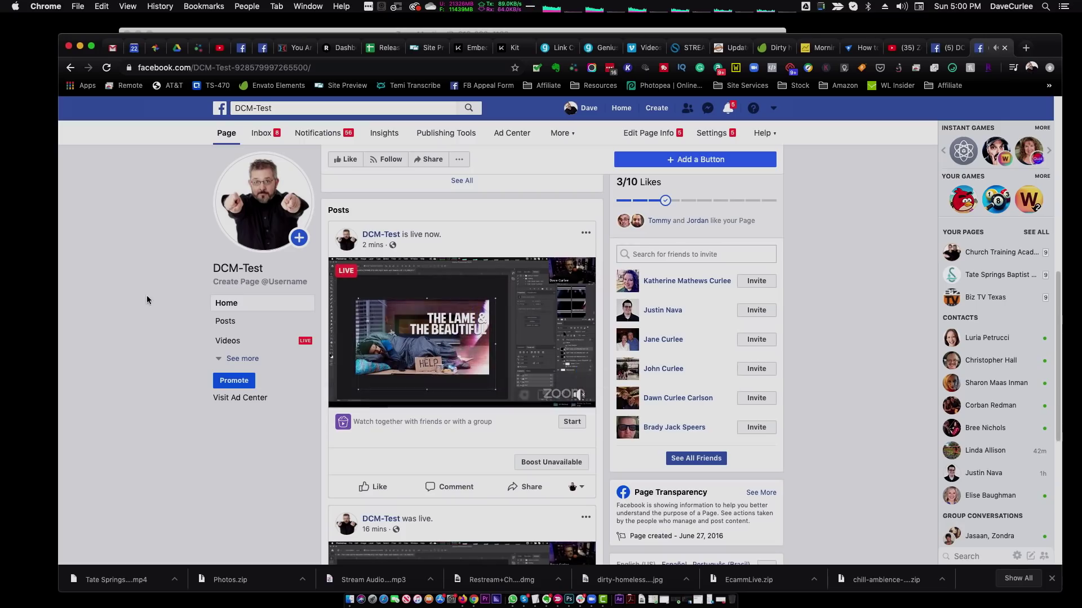
{"action": "left_click", "coordinate": [80, 48]}
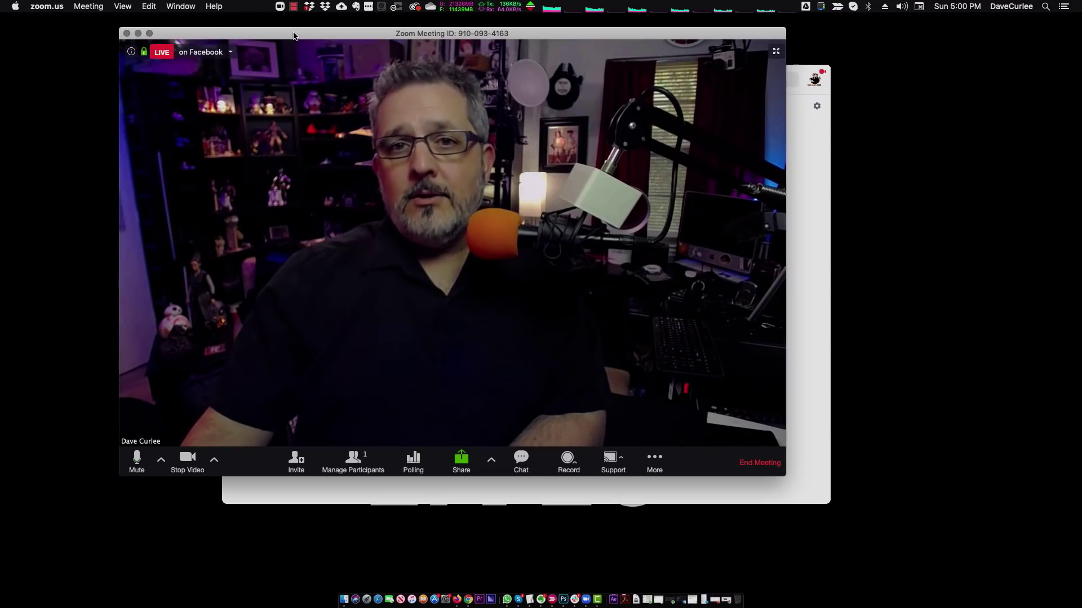